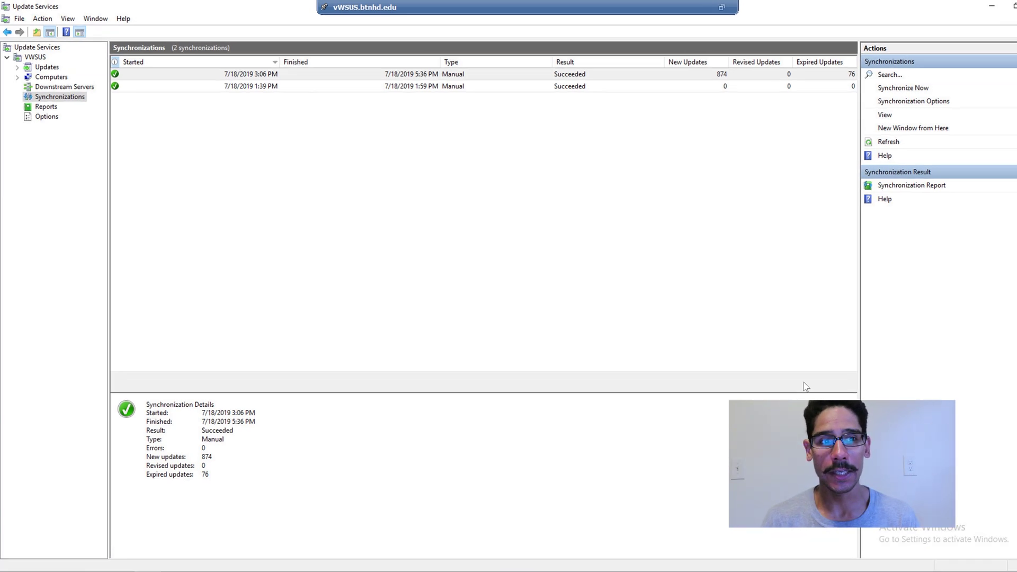
Step: In WSUS Options > Computers, switch assignment to 'Use Group Policy or registry settings on computers' and apply
left_click(47, 116)
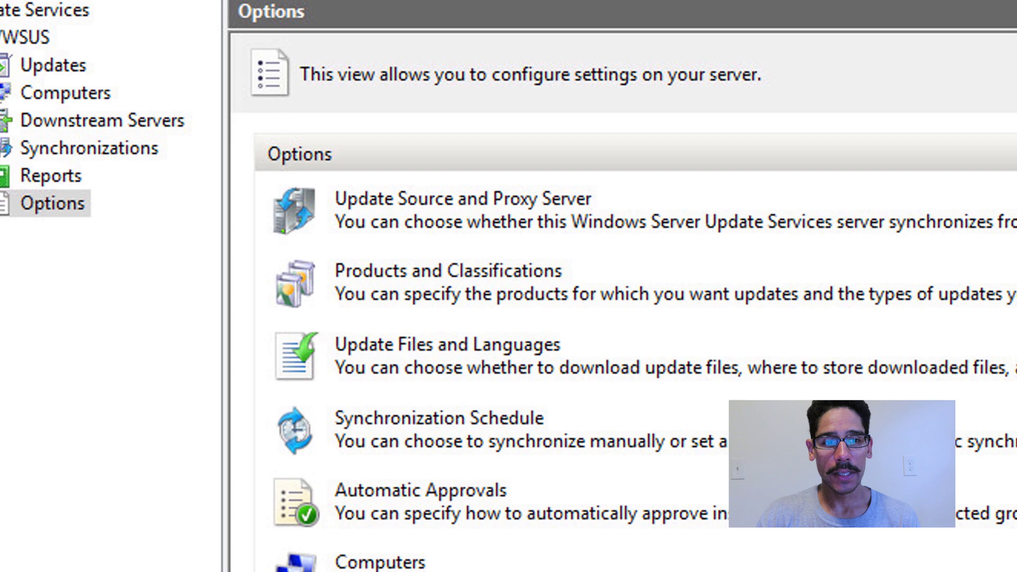
left_click(379, 563)
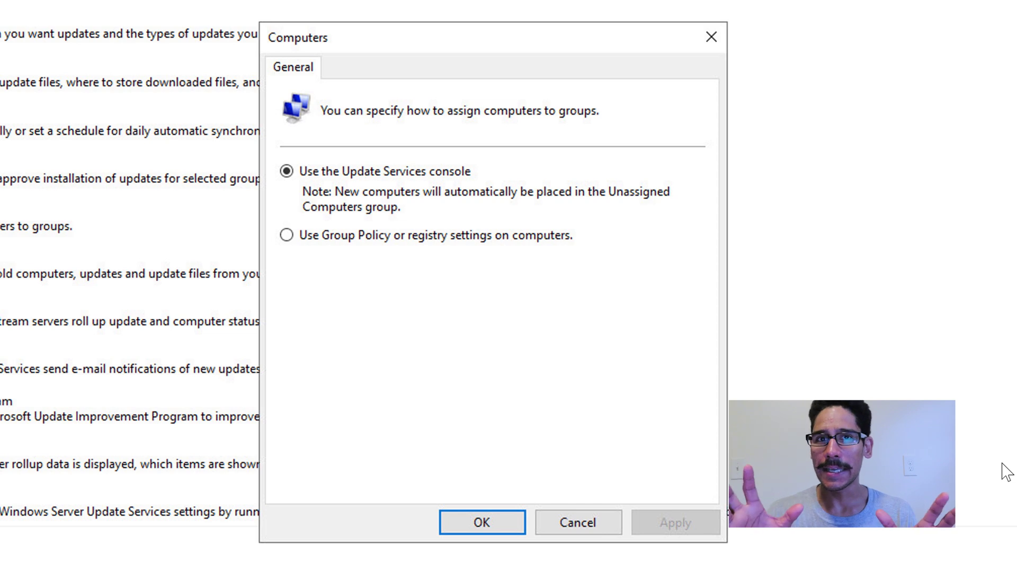
key("Down")
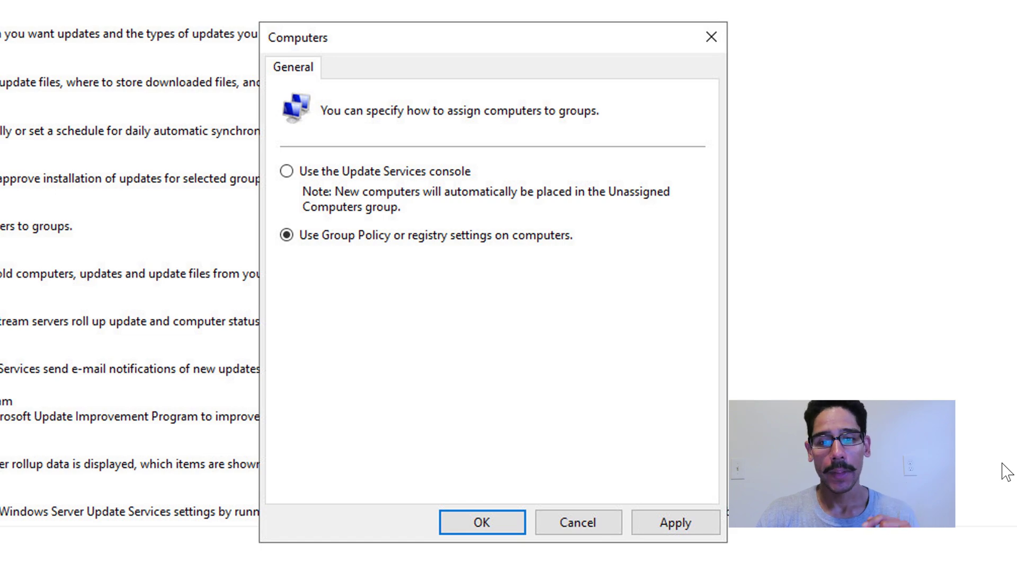
key("alt+a")
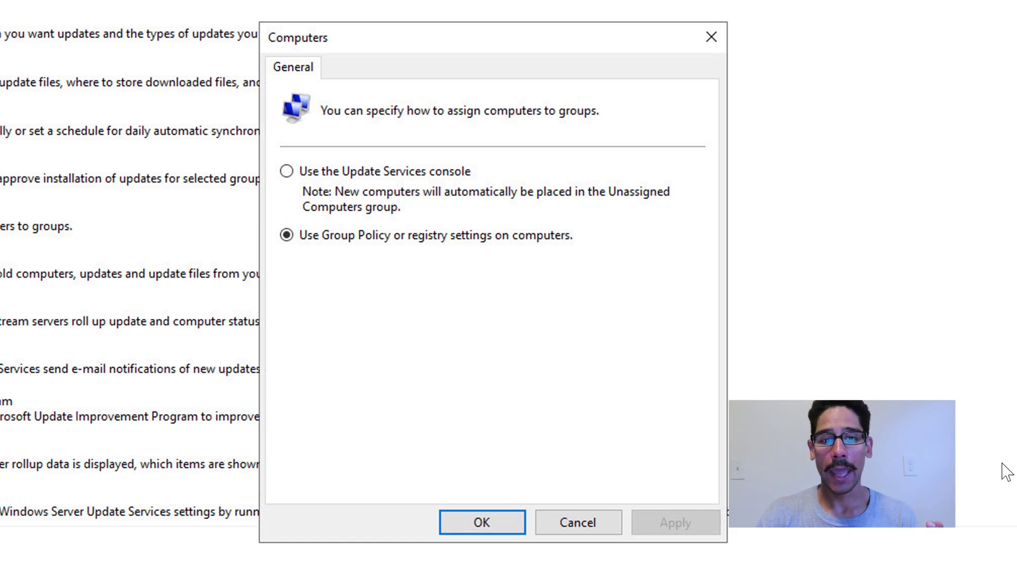
key("Return")
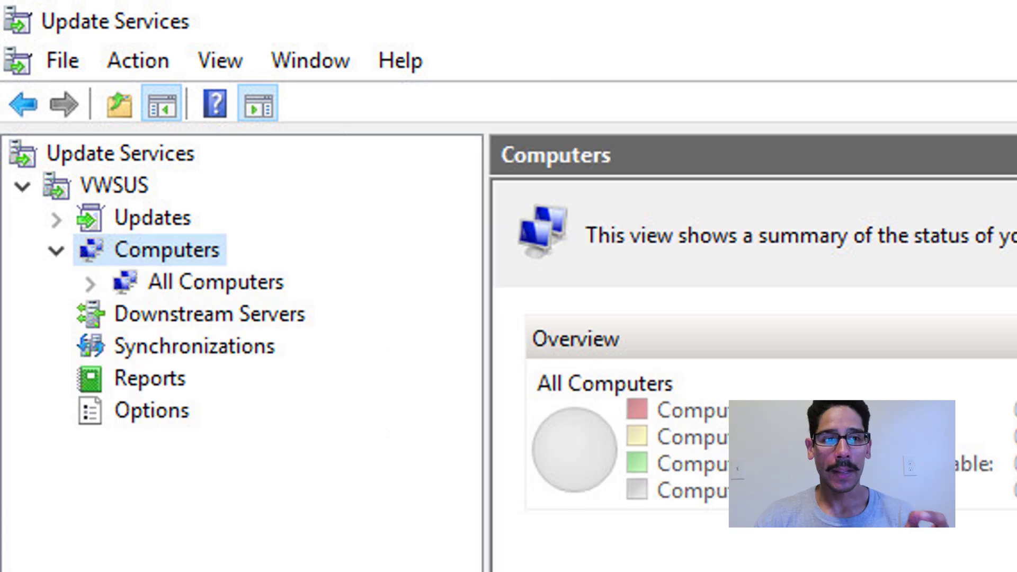
Step: Expand All Computers in the WSUS tree to show the Unassigned Computers group
left_click(90, 284)
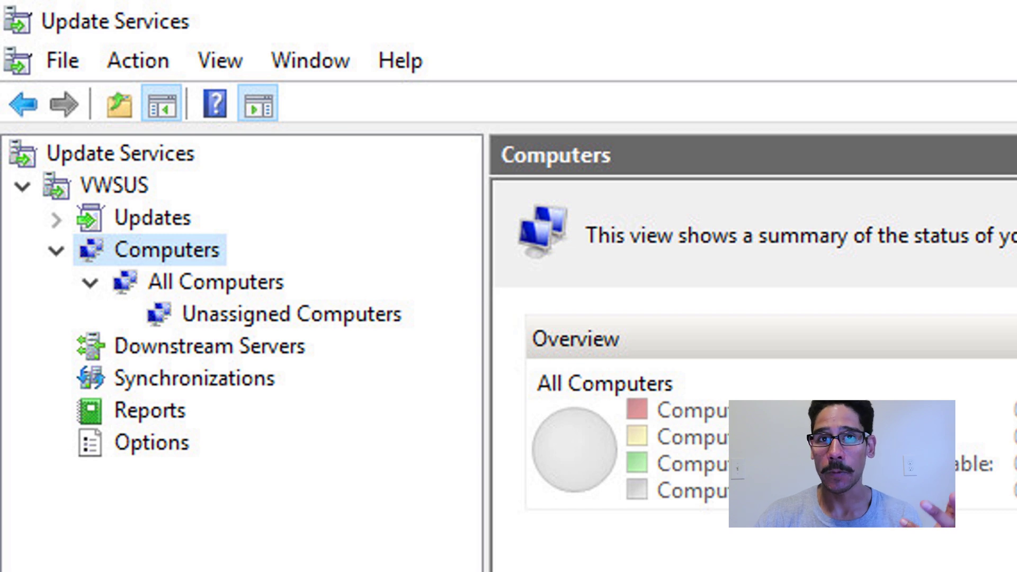
Step: Add a computer group named 'BTNHD LAB COMPUTERS' under All Computers
right_click(279, 290)
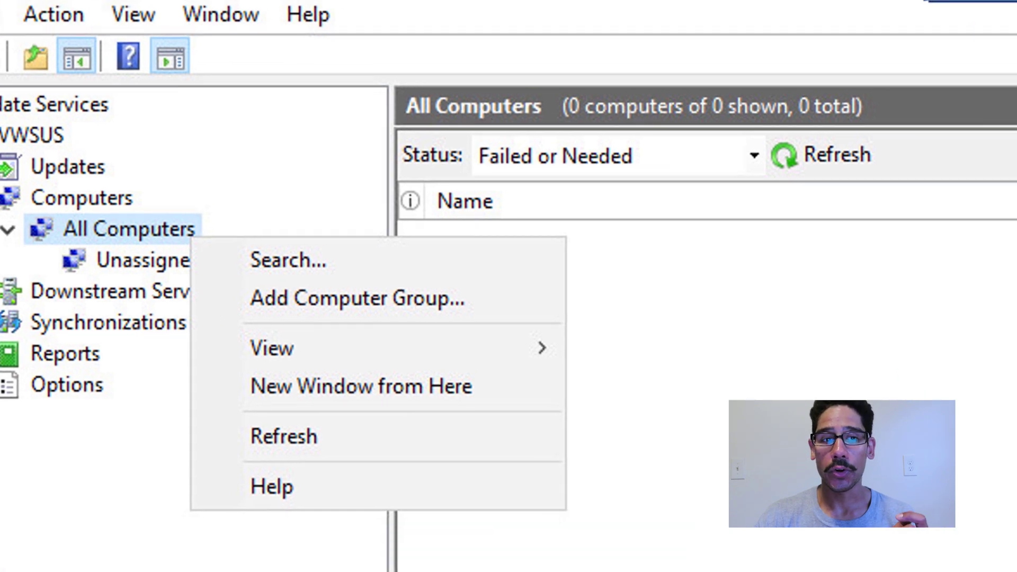
left_click(451, 353)
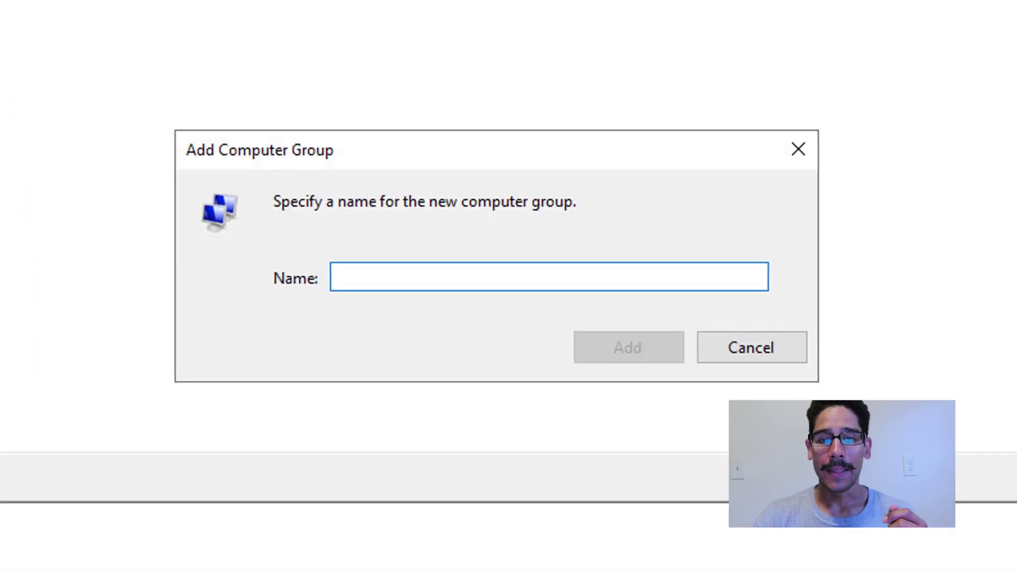
type("BTNHD LAB COMPUTERS")
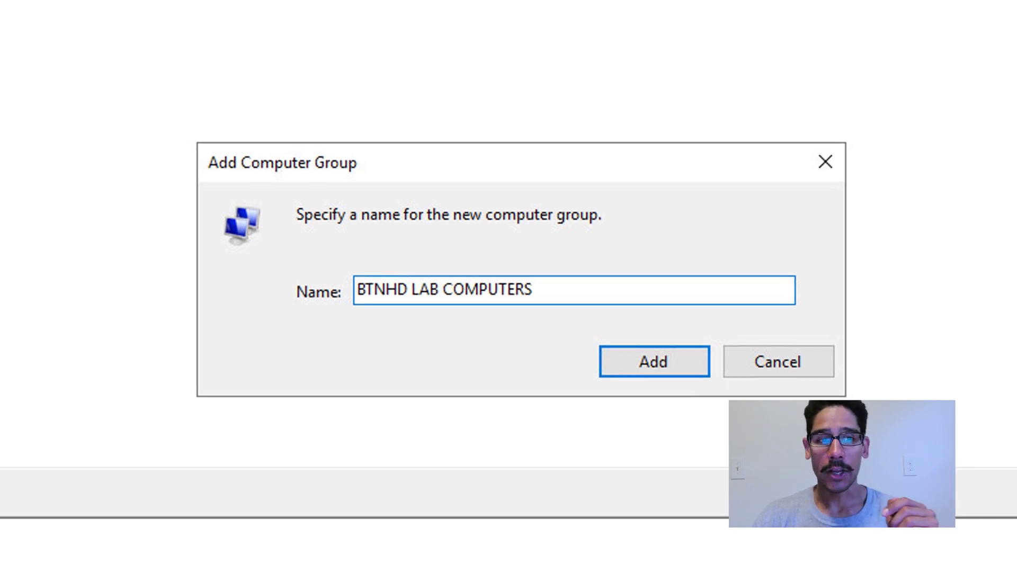
key("Return")
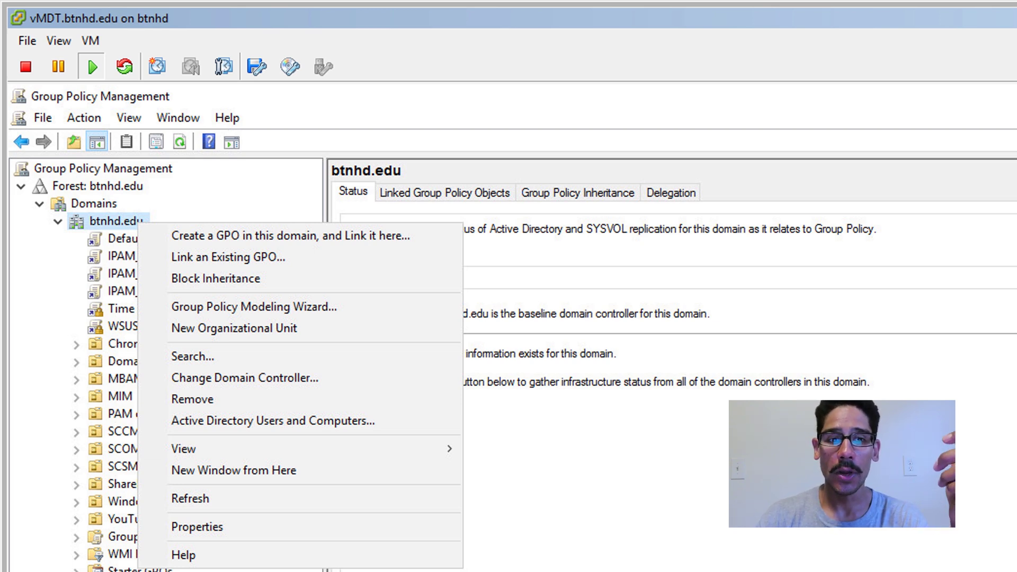
Step: Create a GPO named 'BTNHD WSUS Policy' linked to the btnhd.edu domain
left_click(290, 236)
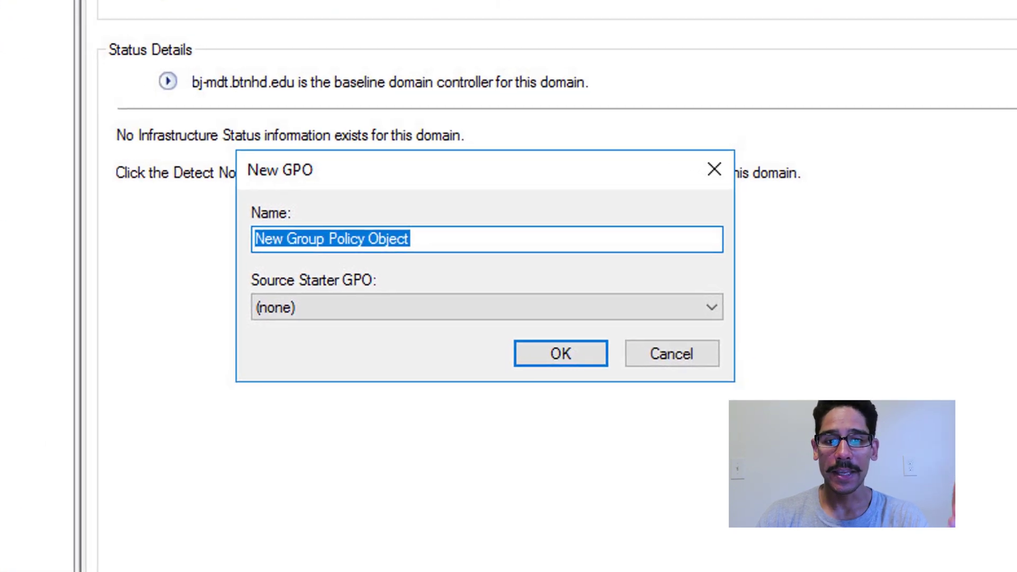
type("BTNHD WSUS Policy")
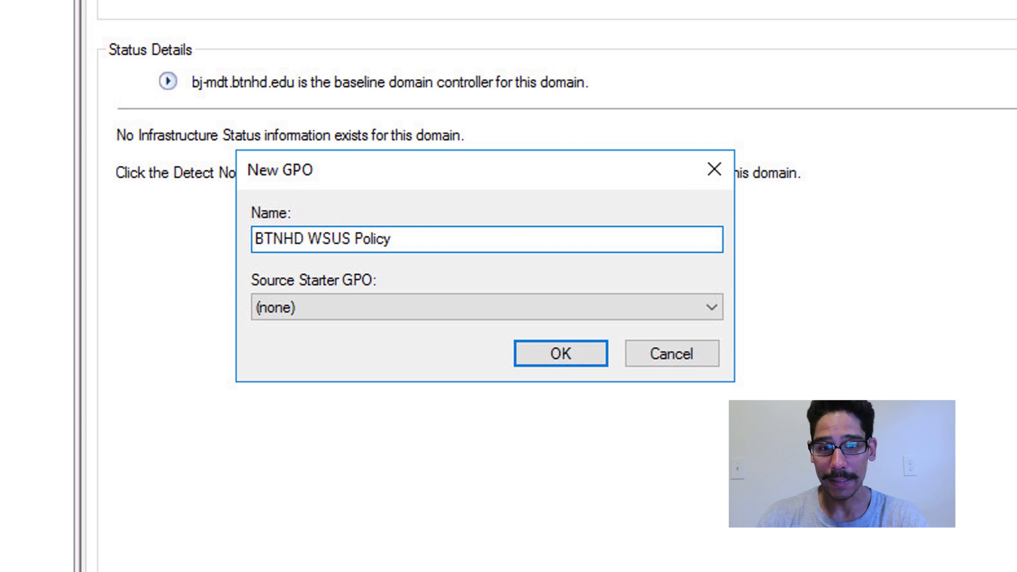
key("Return")
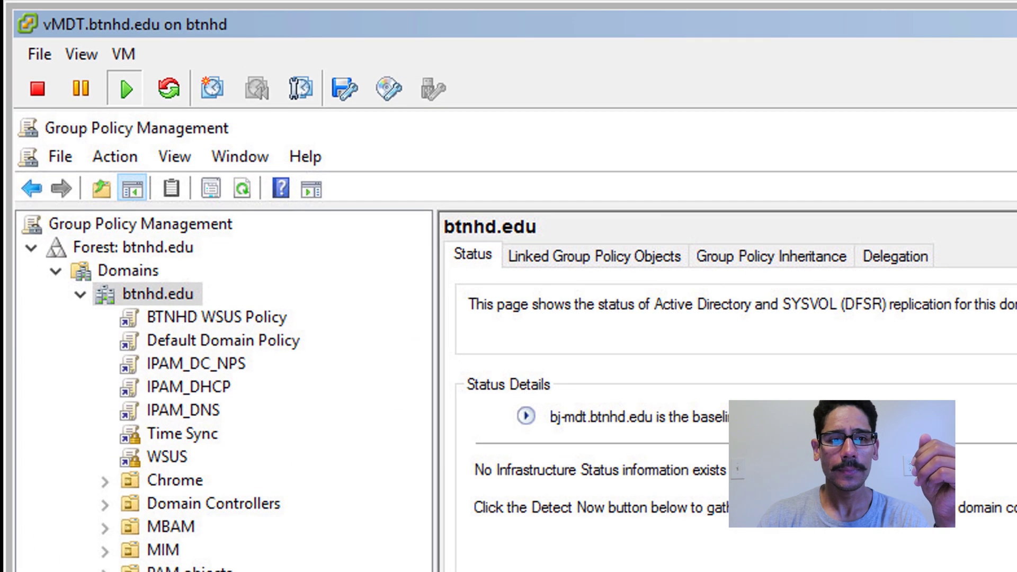
Step: Edit BTNHD WSUS Policy and navigate to Computer Configuration's Administrative Templates Windows Update settings
right_click(280, 321)
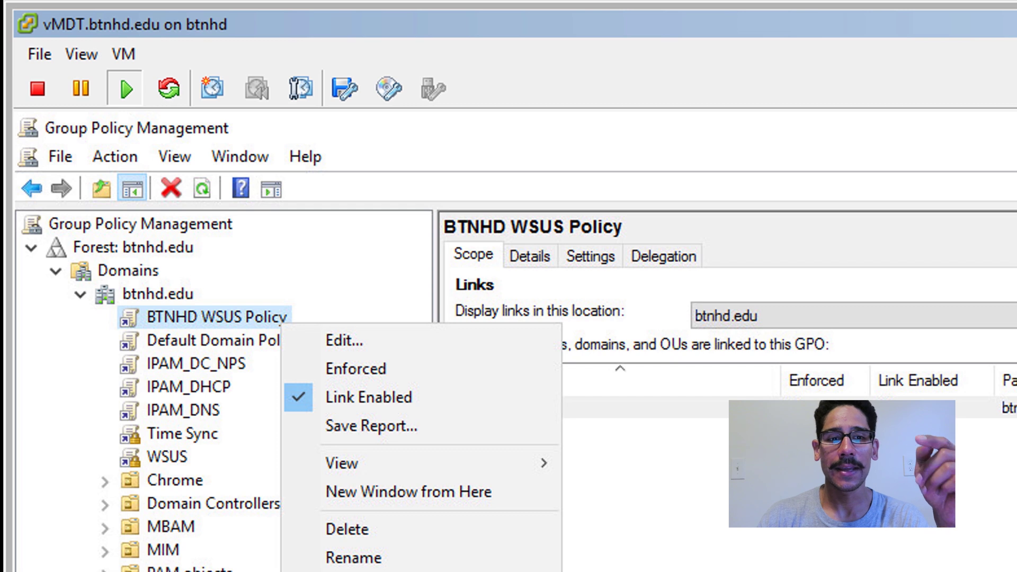
left_click(345, 340)
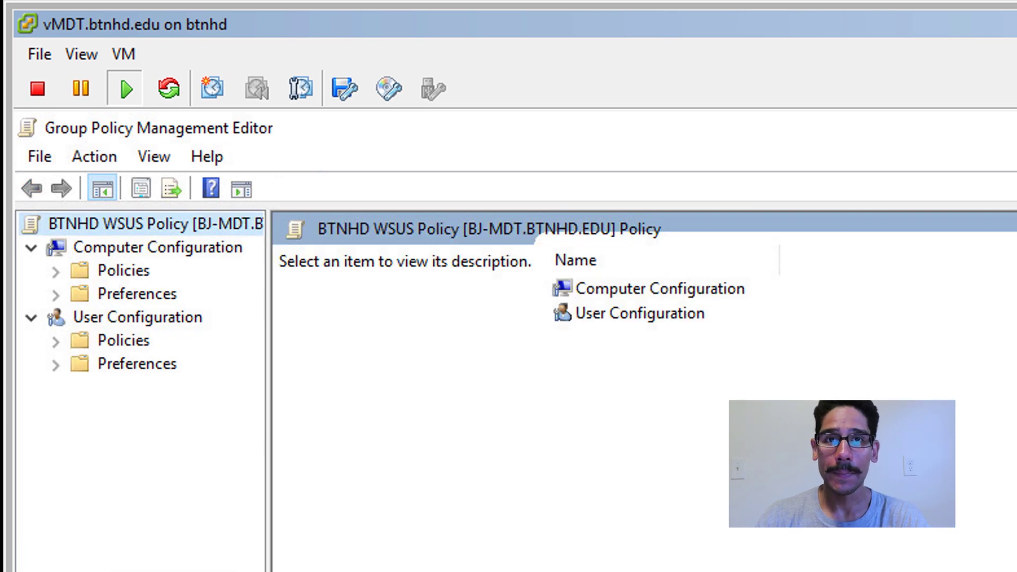
left_click(124, 271)
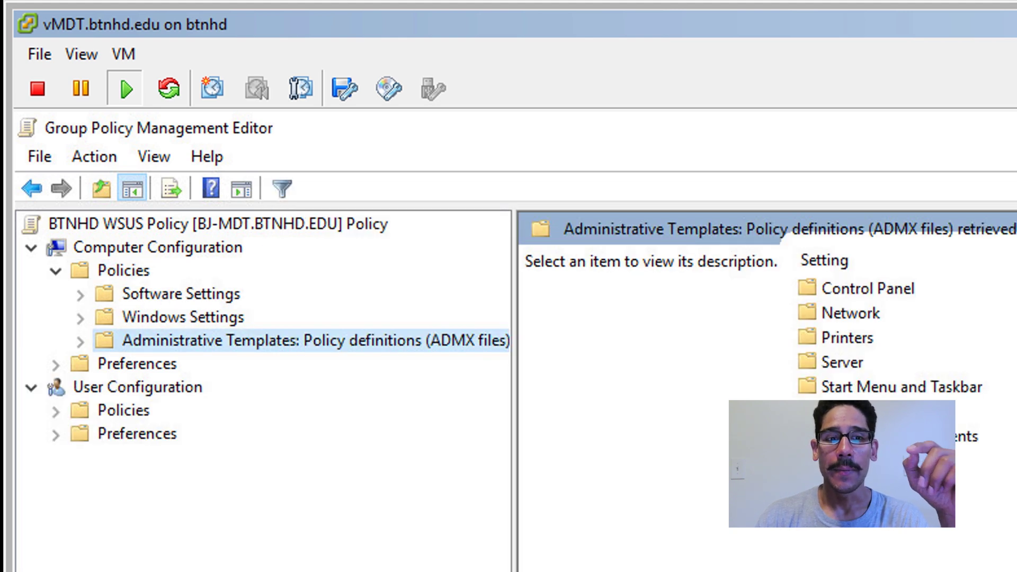
double_click(894, 436)
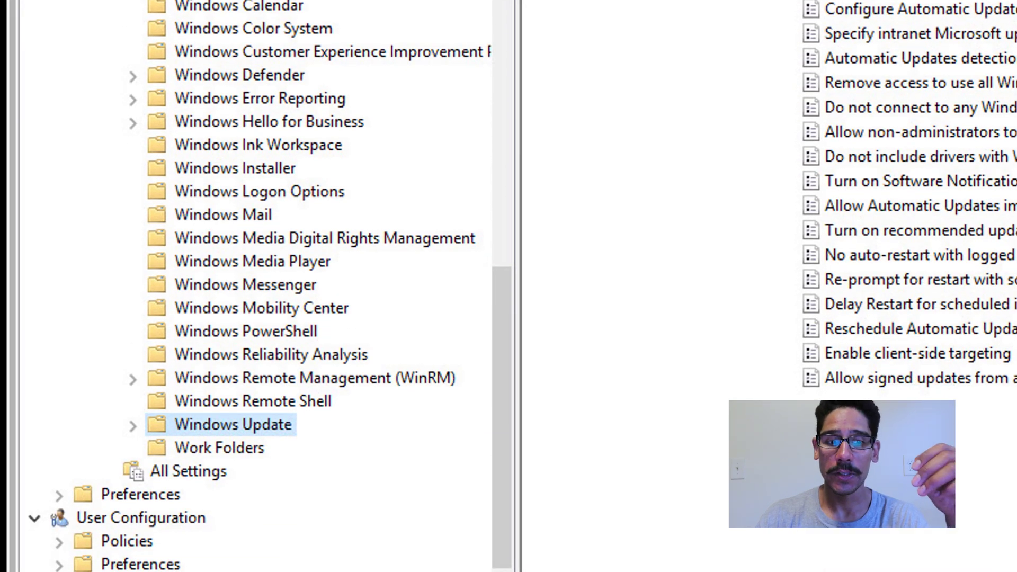
left_click(919, 9)
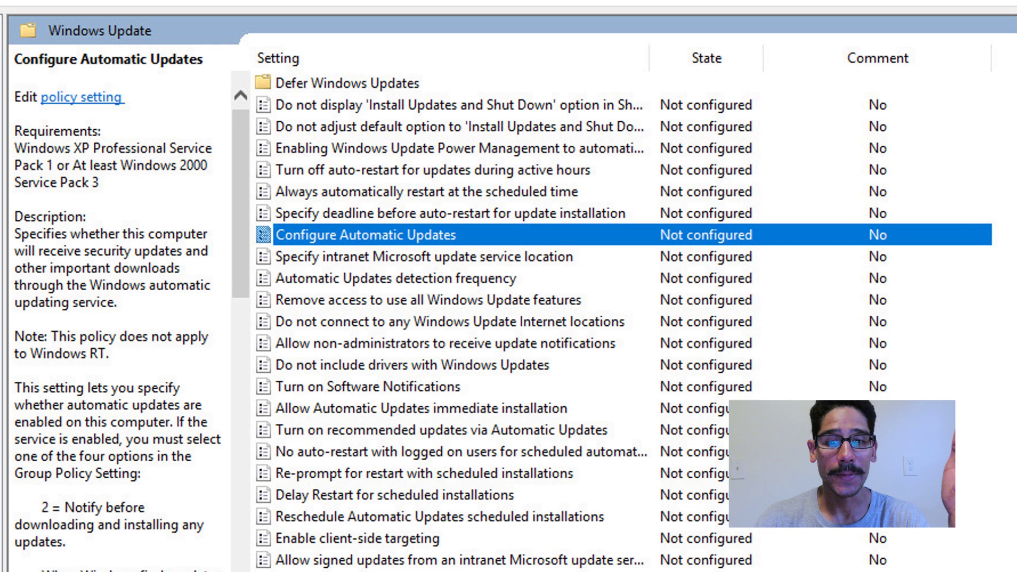
Step: Enable Configure Automatic Updates with auto download and notify, every day at 03:00
key("Return")
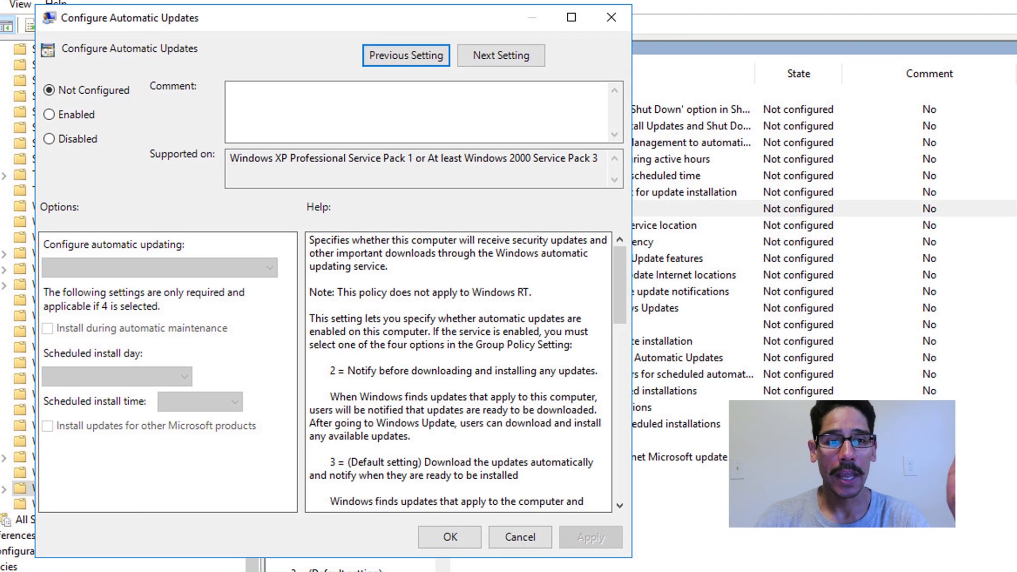
left_click(49, 114)
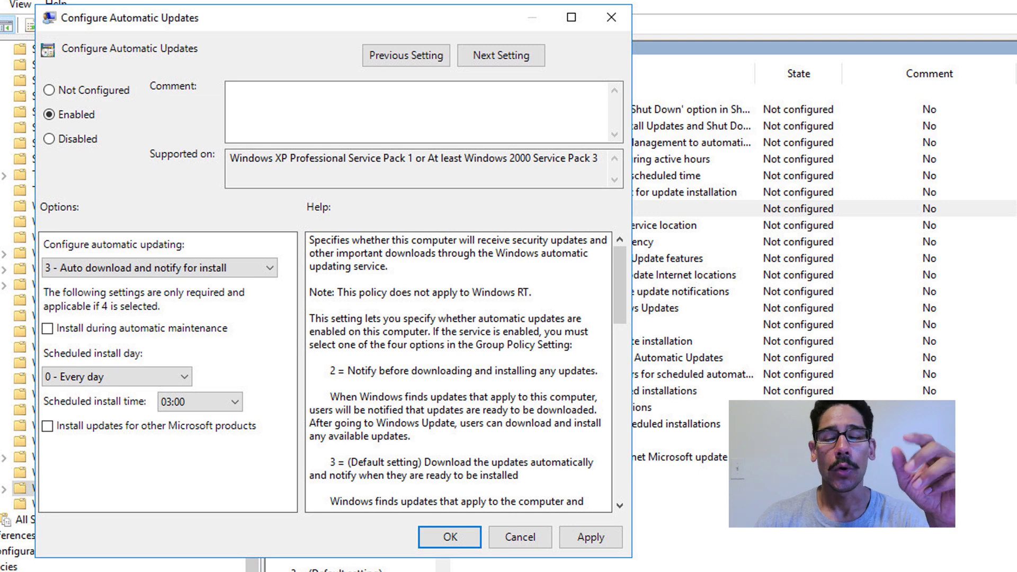
left_click(591, 537)
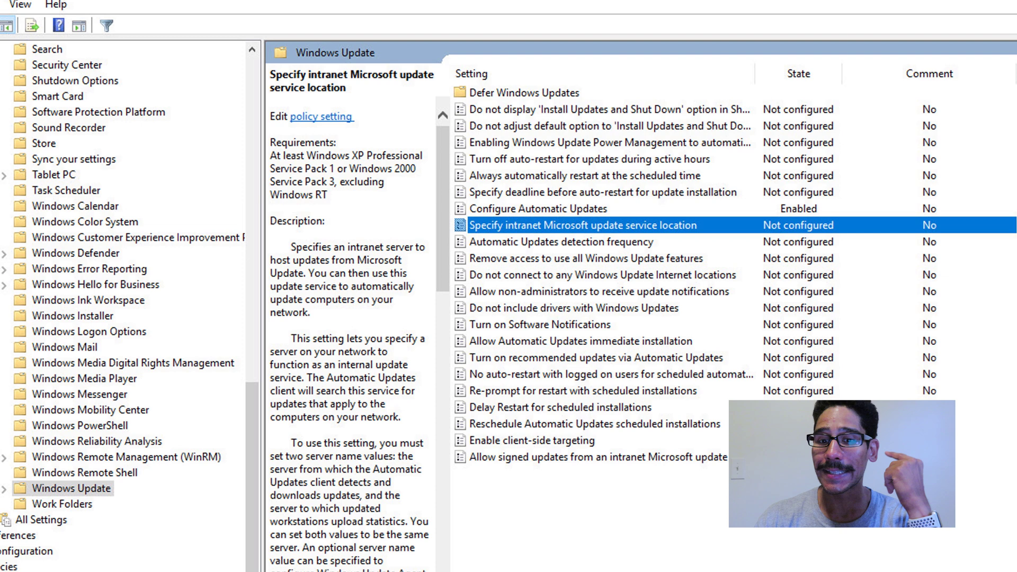
key("Return")
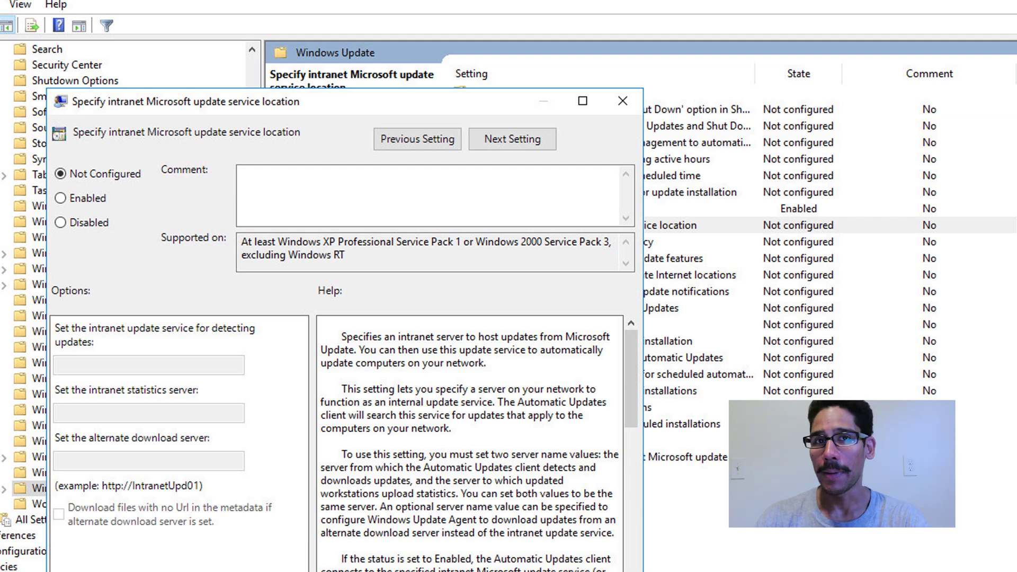
left_click(60, 198)
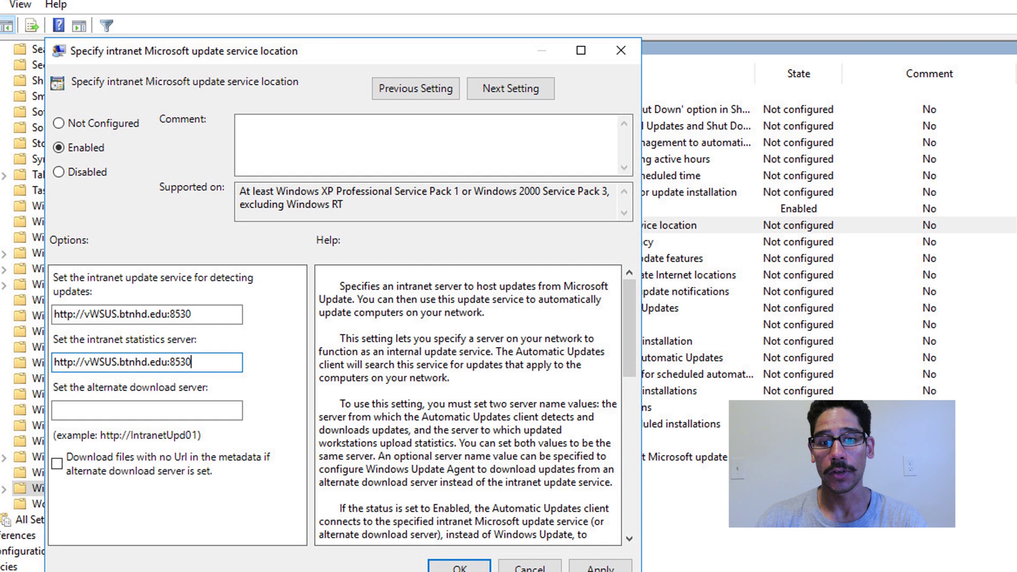
left_click(600, 568)
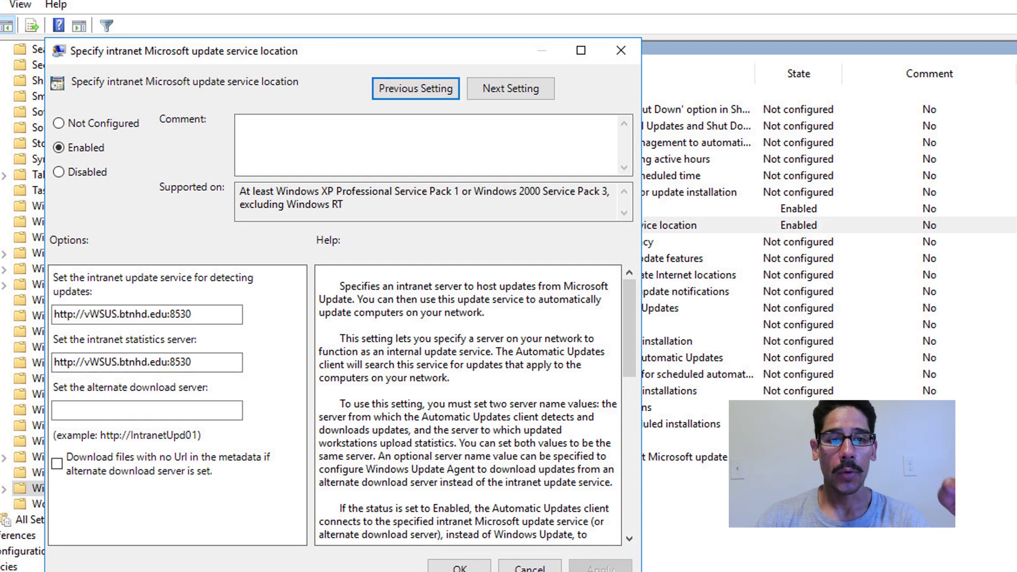
key("Escape")
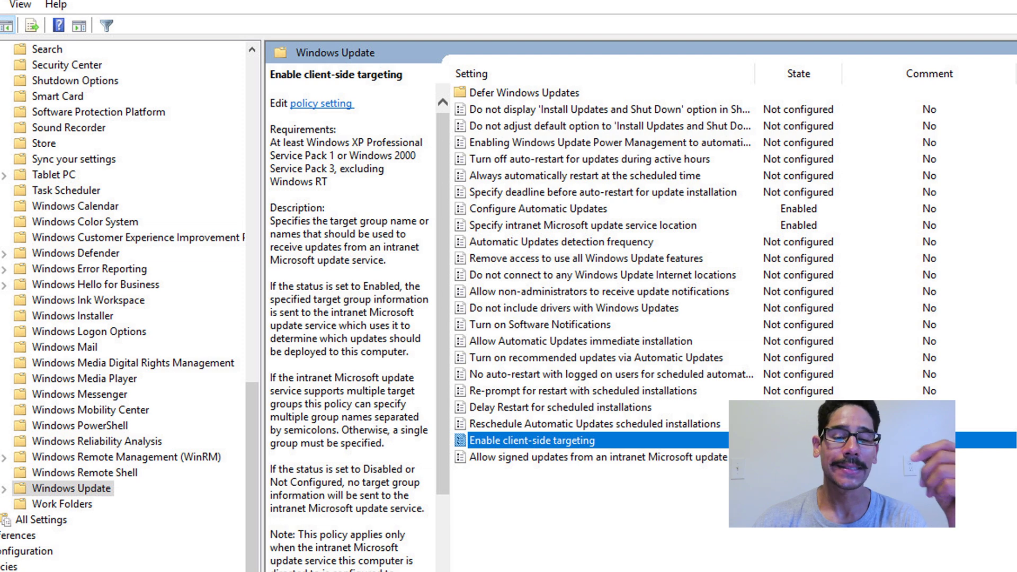
Step: Enable client-side targeting with 'BTNHD LAB COMPUTERS' as the target group name
key("Return")
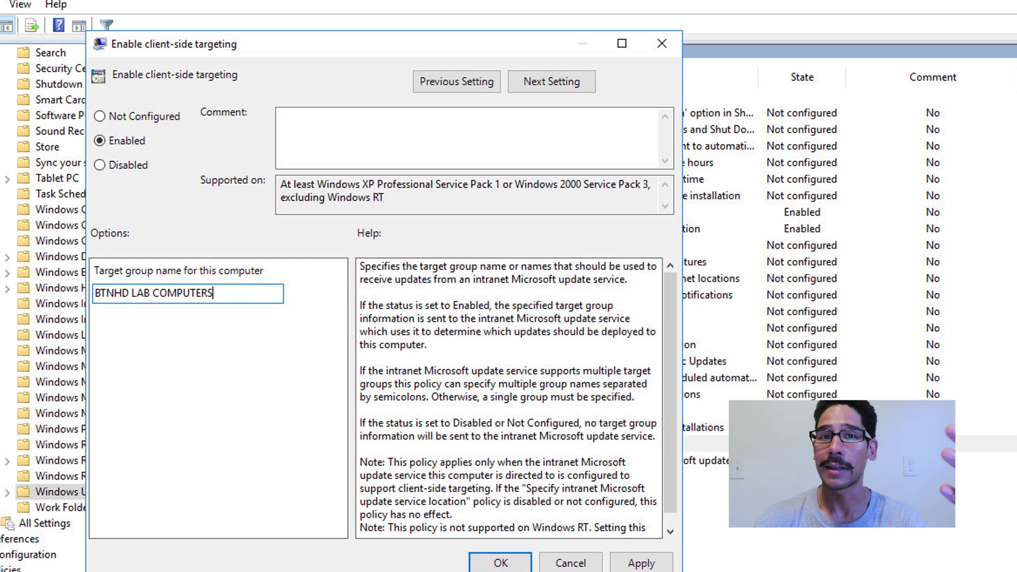
key("alt+a")
key("Escape")
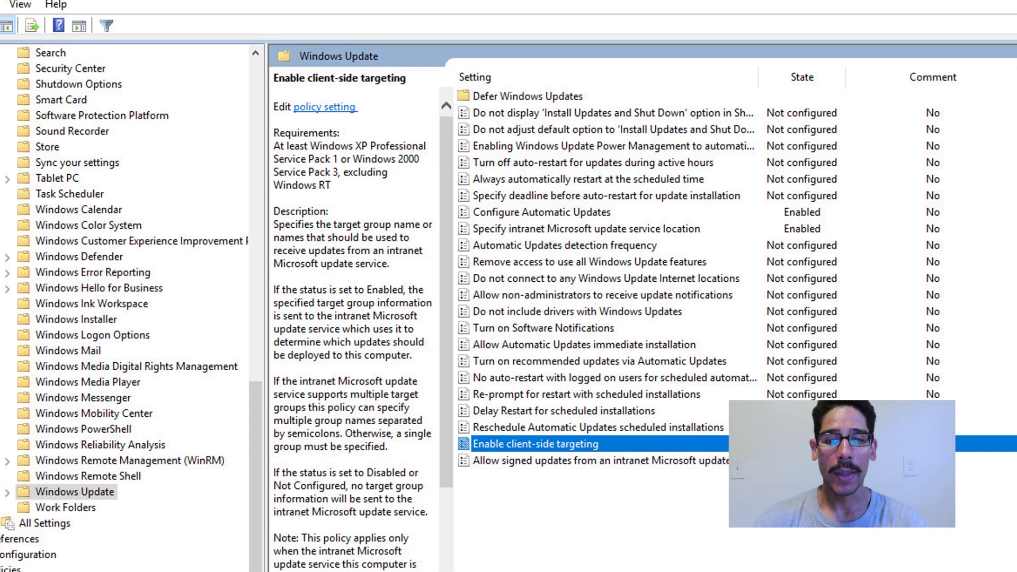